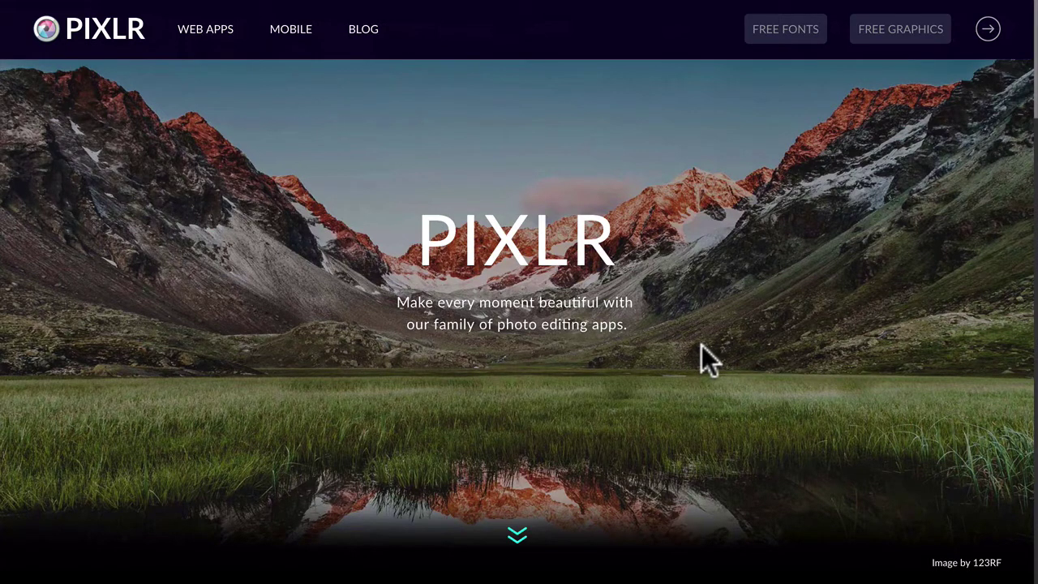
- Scroll to the PIXLR EDITOR card and launch the Pixlr Editor web app
{"action": "scroll", "coordinate": [701, 345], "scroll_direction": "down", "scroll_amount": 5}
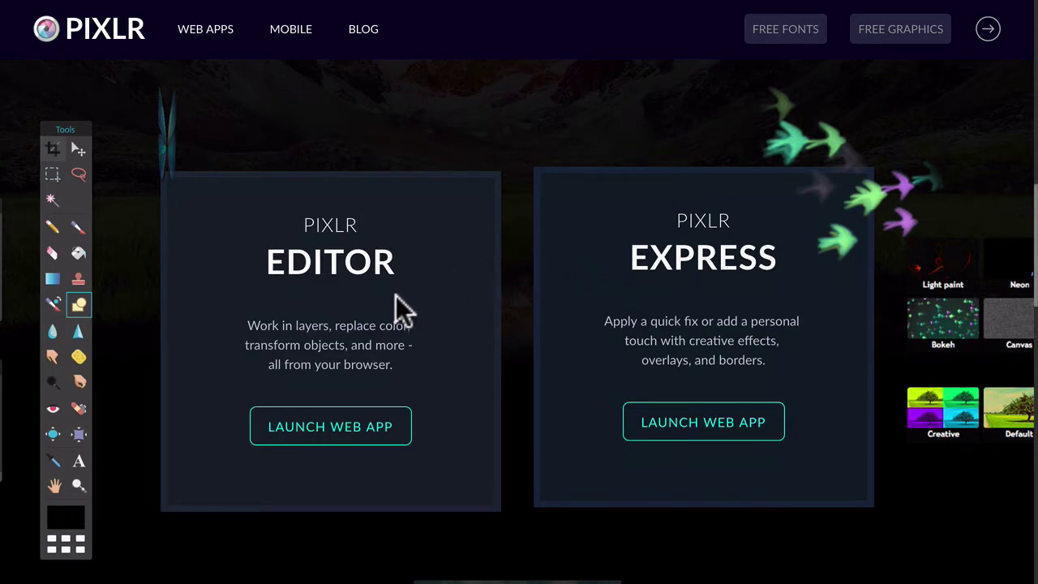
{"action": "left_click", "coordinate": [323, 438]}
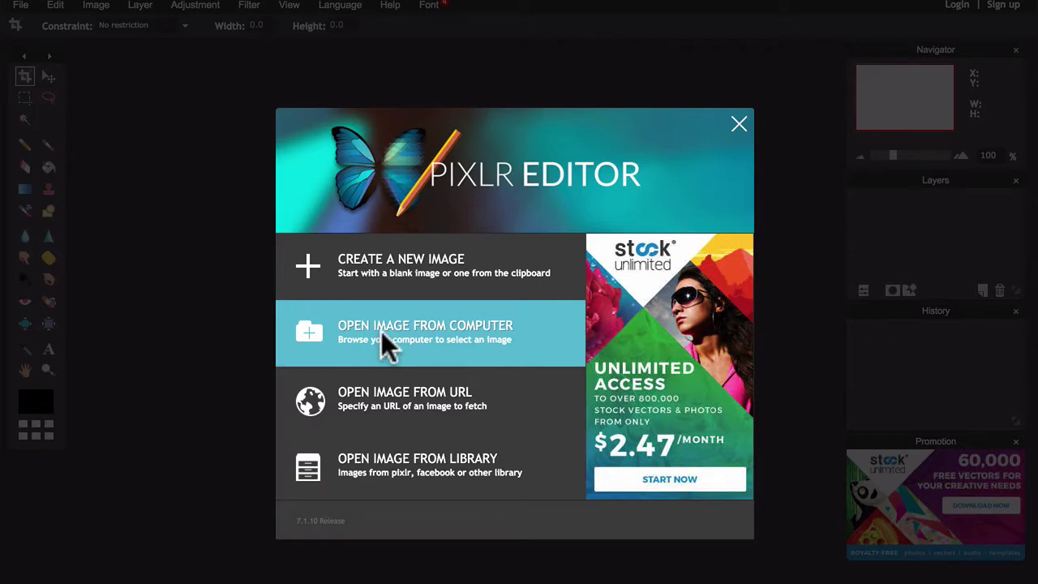
- Open FAC_logo- 2012.jpg from the computer and pick the Magic Wand tool
{"action": "left_click", "coordinate": [382, 332]}
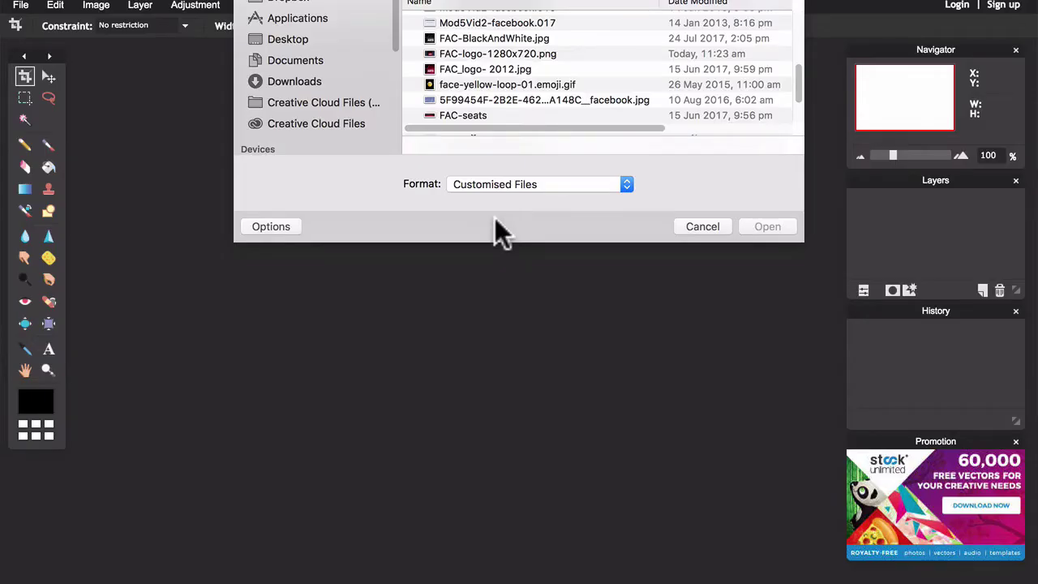
{"action": "left_click", "coordinate": [478, 69]}
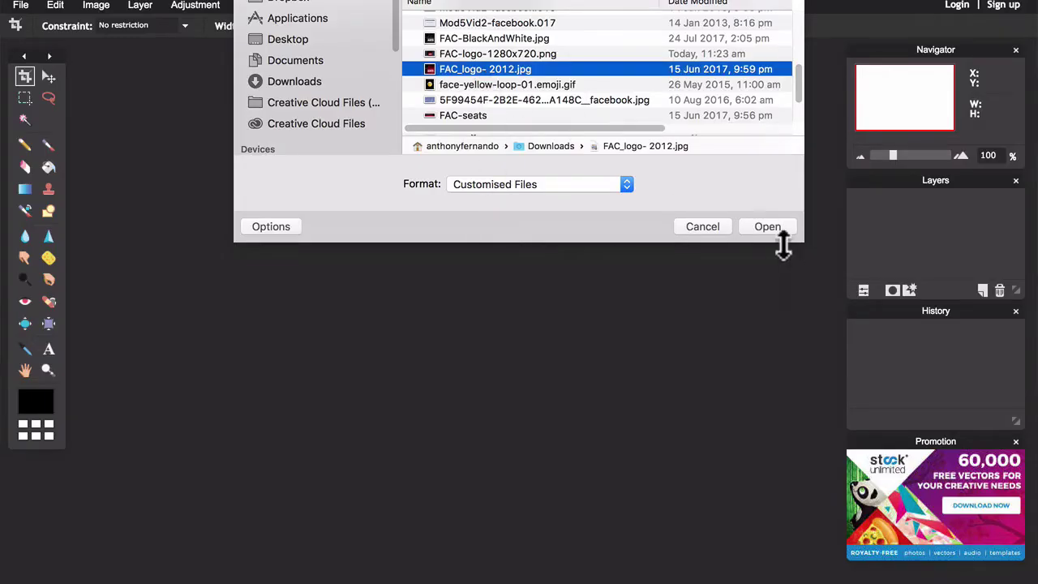
{"action": "left_click", "coordinate": [771, 227]}
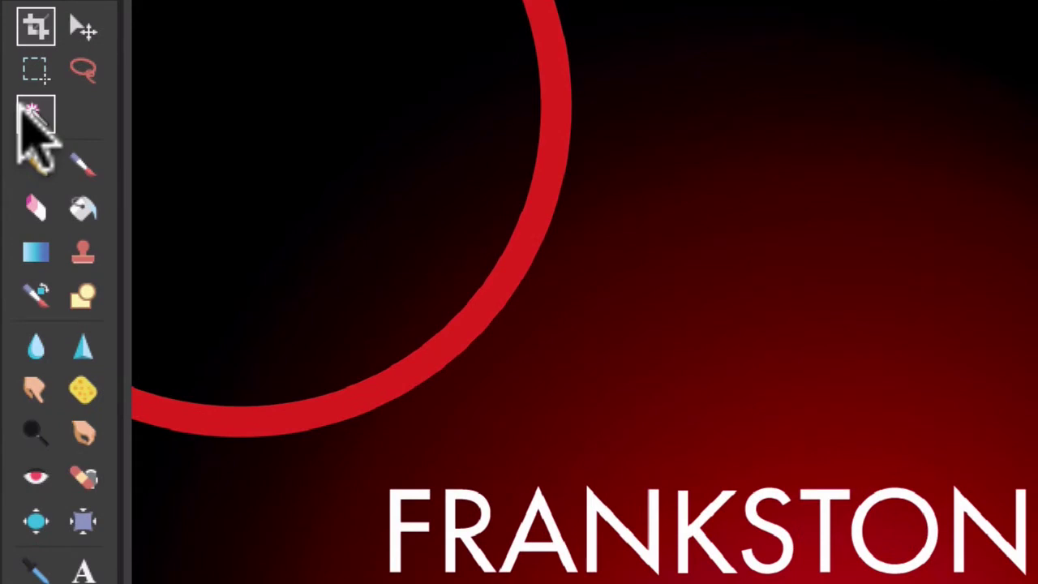
{"action": "left_click", "coordinate": [21, 108]}
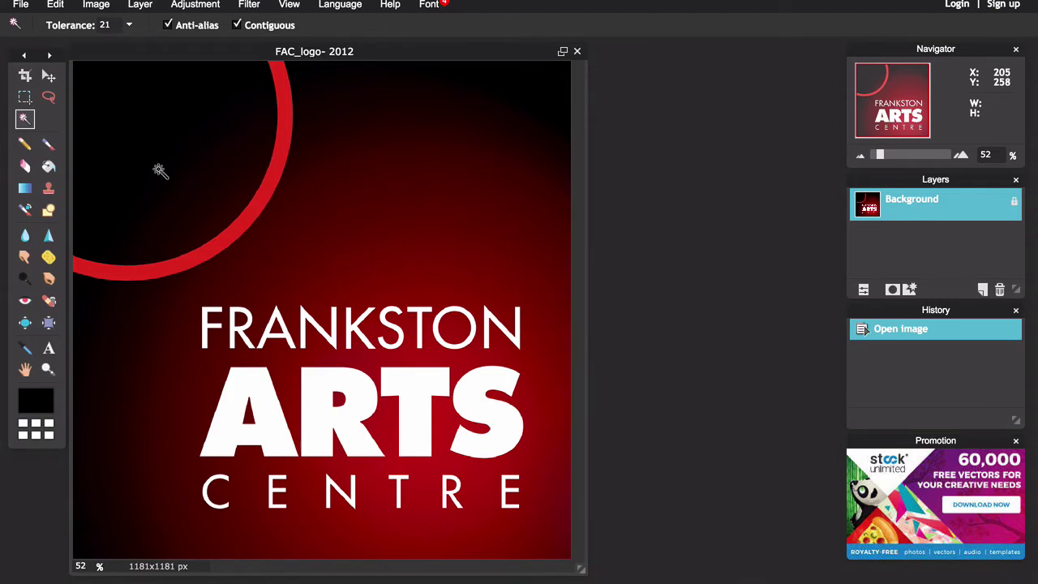
- Magic-wand select the red ring, then Shift-add the letters F, R, A, N and K
{"action": "left_click", "coordinate": [223, 247]}
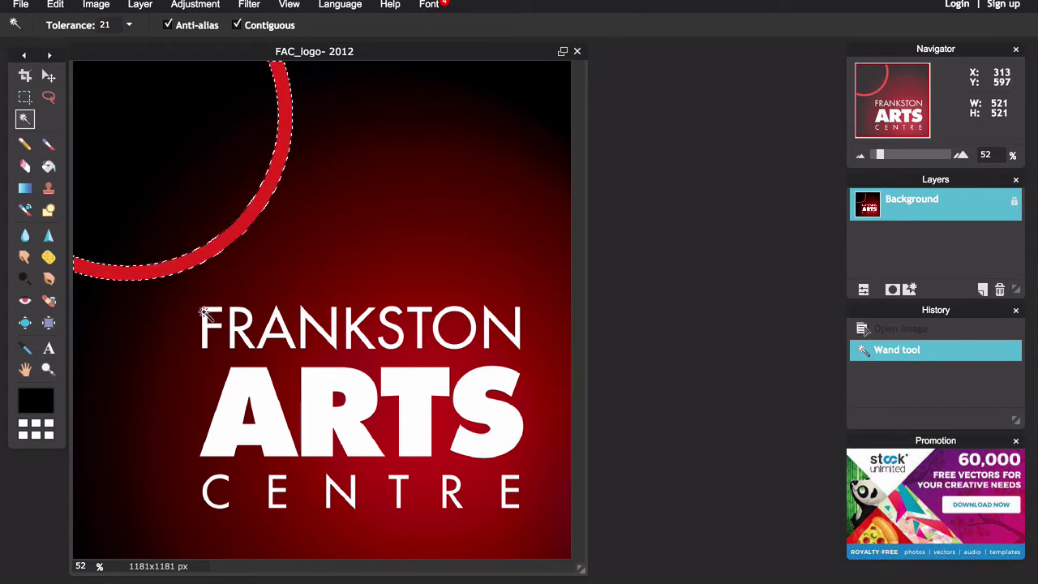
{"action": "key", "text": "shift"}
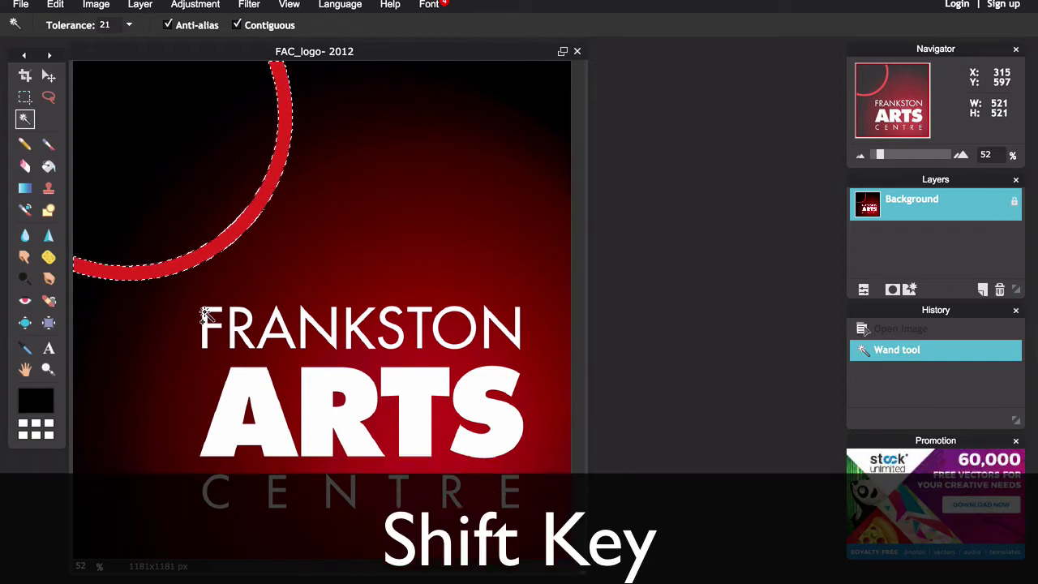
{"action": "left_click", "coordinate": [206, 317], "text": "shift"}
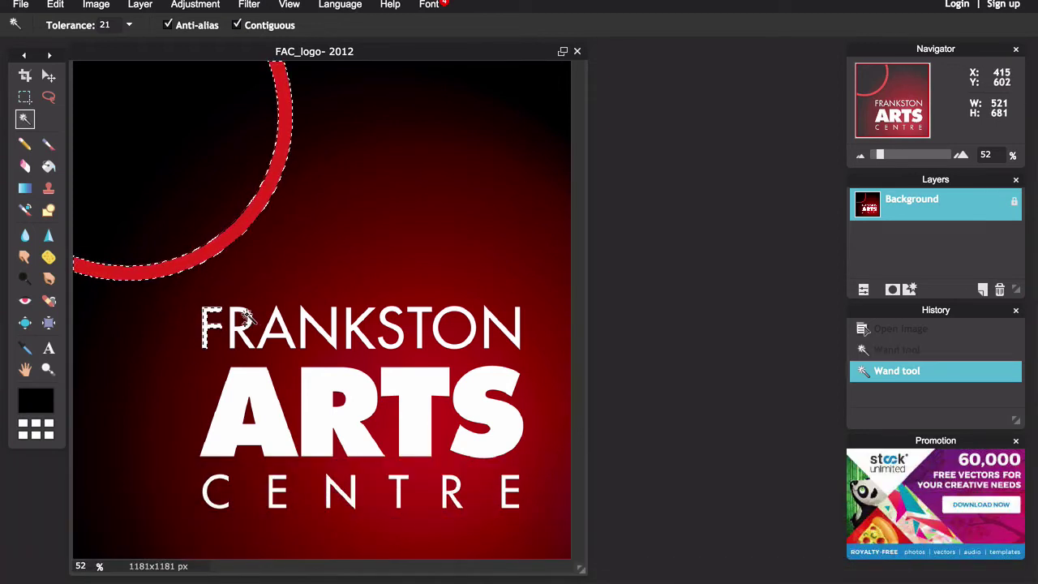
{"action": "left_click", "coordinate": [248, 319], "text": "shift"}
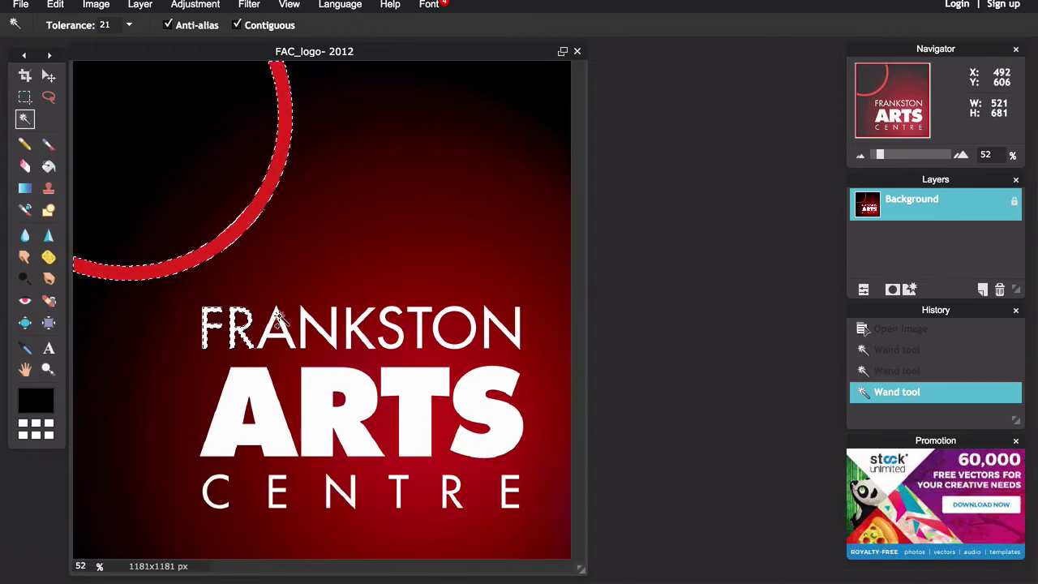
{"action": "left_click", "coordinate": [276, 318], "text": "shift"}
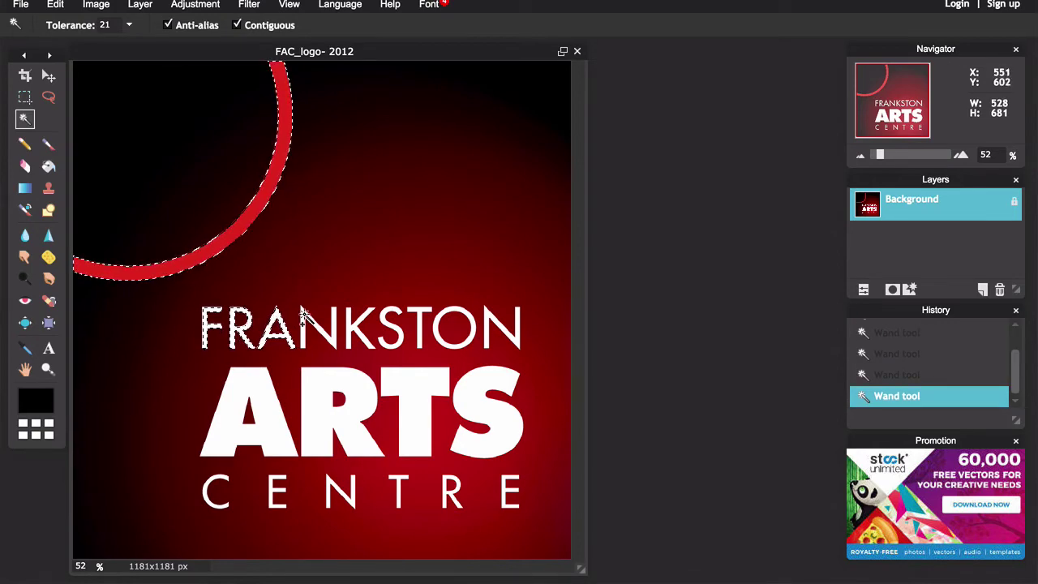
{"action": "left_click", "coordinate": [303, 321], "text": "shift"}
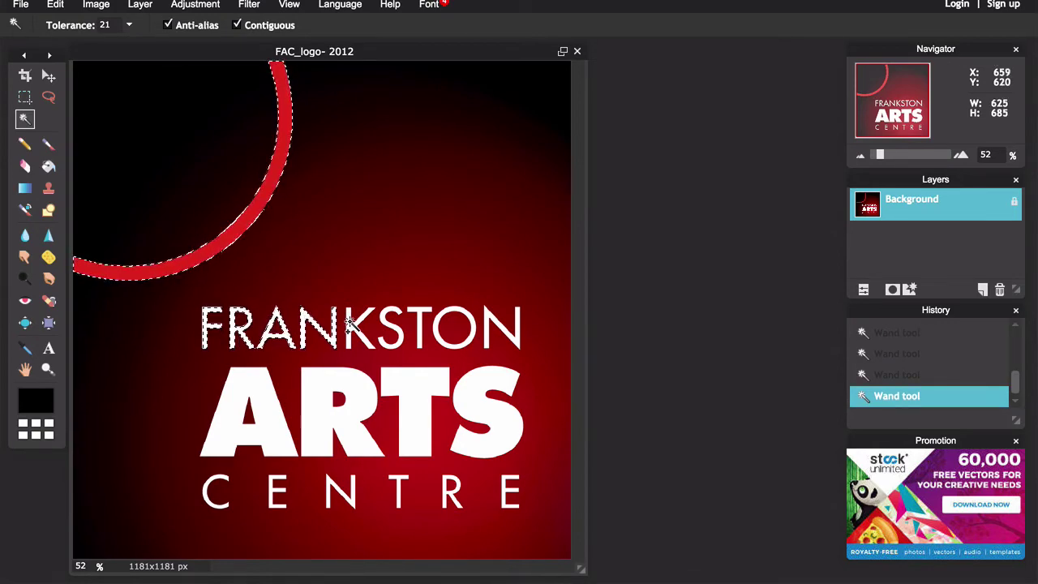
{"action": "left_click", "coordinate": [351, 322], "text": "shift"}
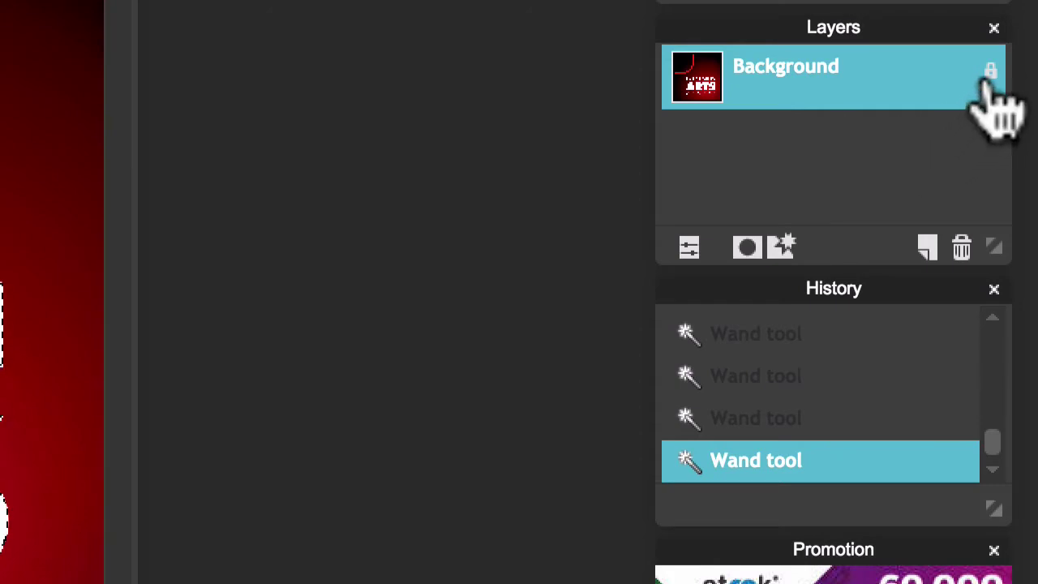
- Unlock the Background layer and add a layer mask from the ring-and-lettering selection
{"action": "left_click", "coordinate": [990, 73]}
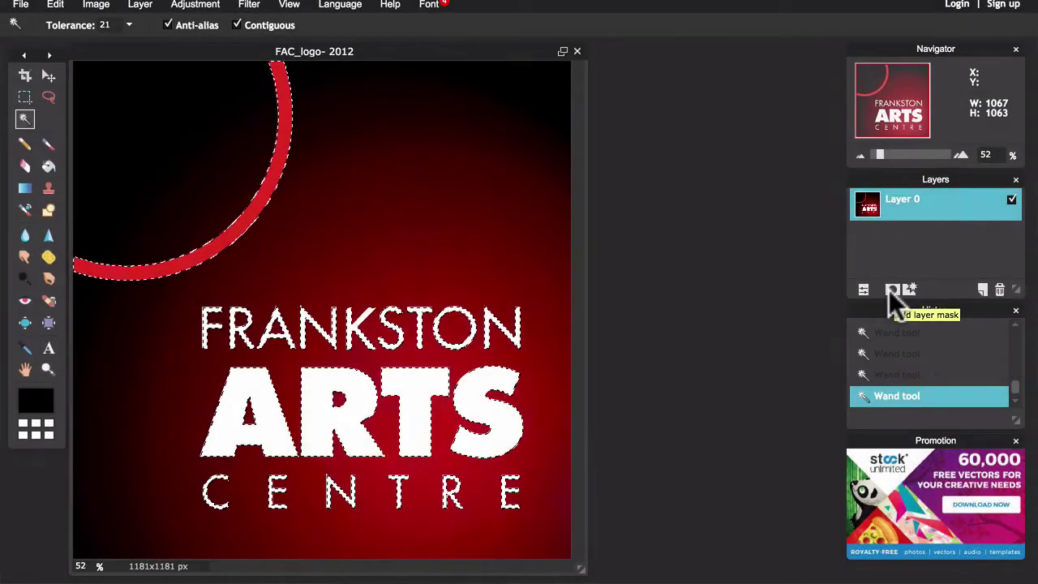
{"action": "left_click", "coordinate": [889, 289]}
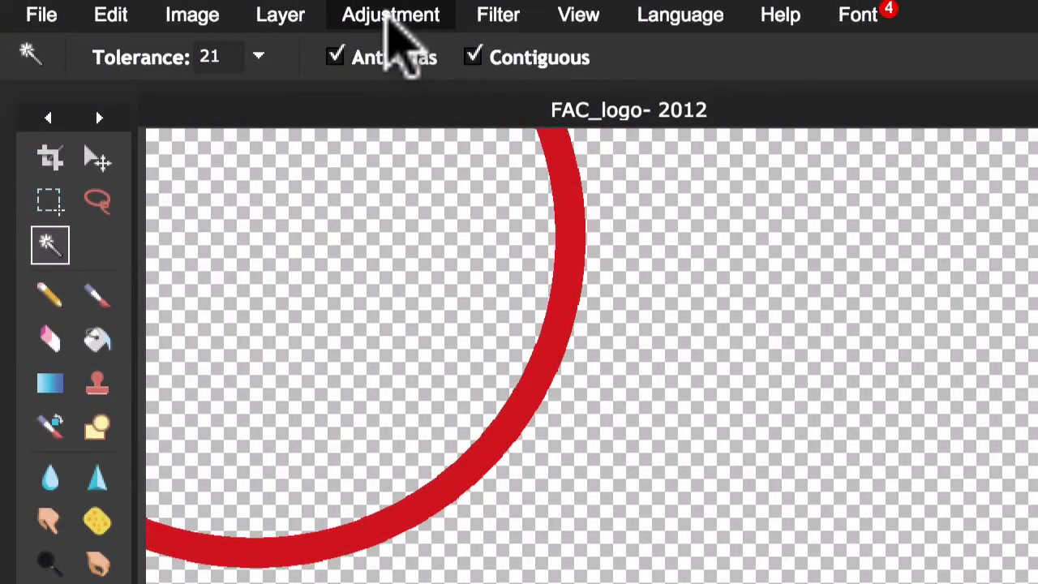
- Apply Adjustment > Desaturate so the red ring becomes dark grey
{"action": "left_click", "coordinate": [389, 16]}
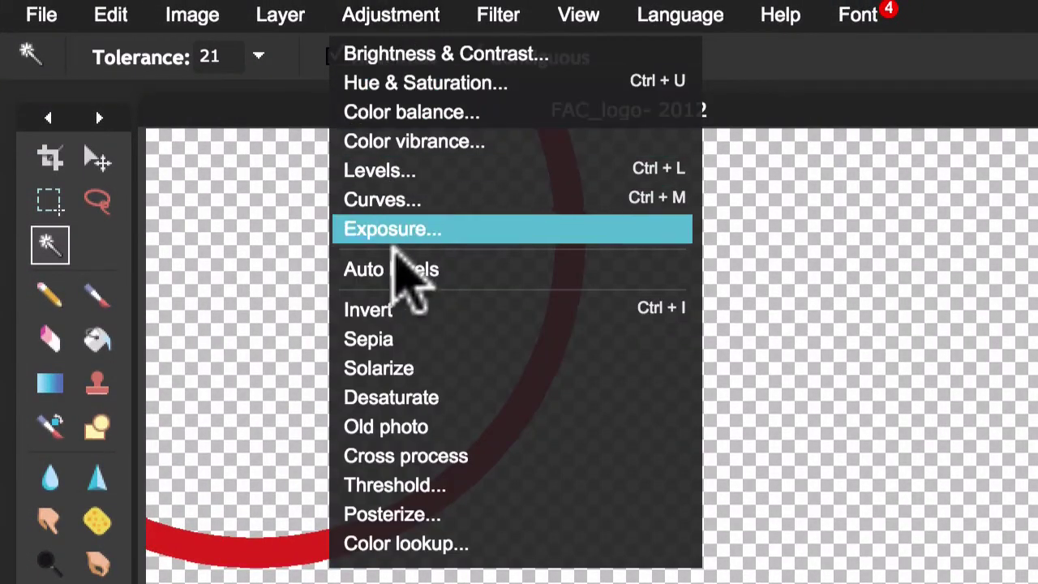
{"action": "left_click", "coordinate": [449, 397]}
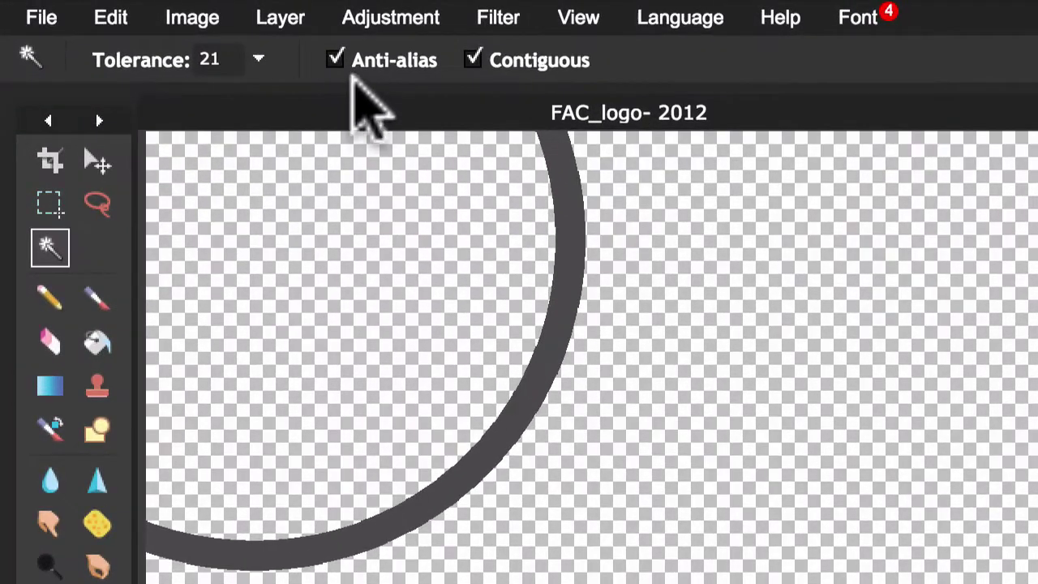
{"action": "left_click", "coordinate": [385, 18]}
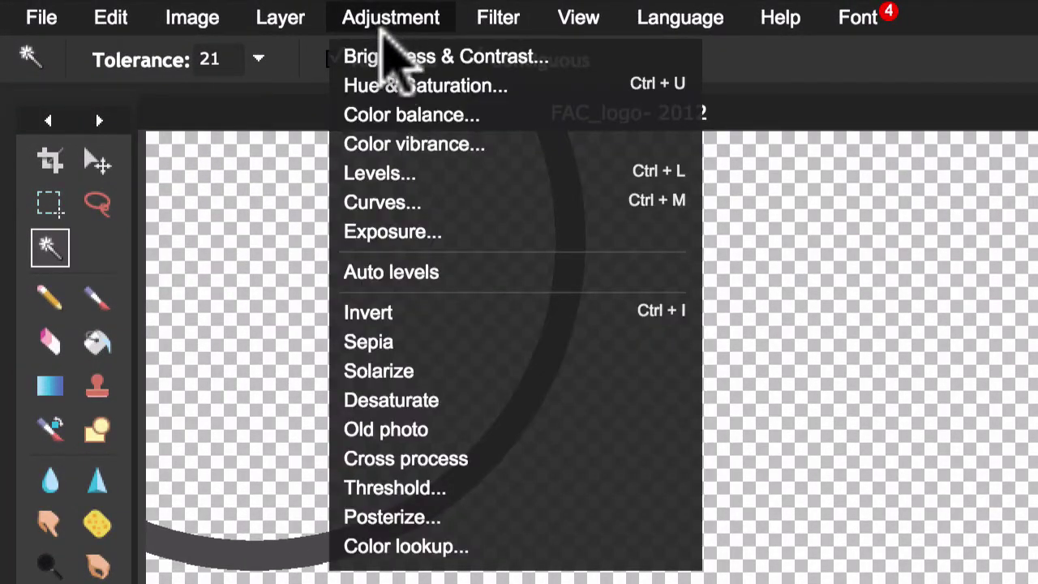
- Apply Hue & Saturation with hue, saturation and lightness all set to 100
{"action": "left_click", "coordinate": [396, 83]}
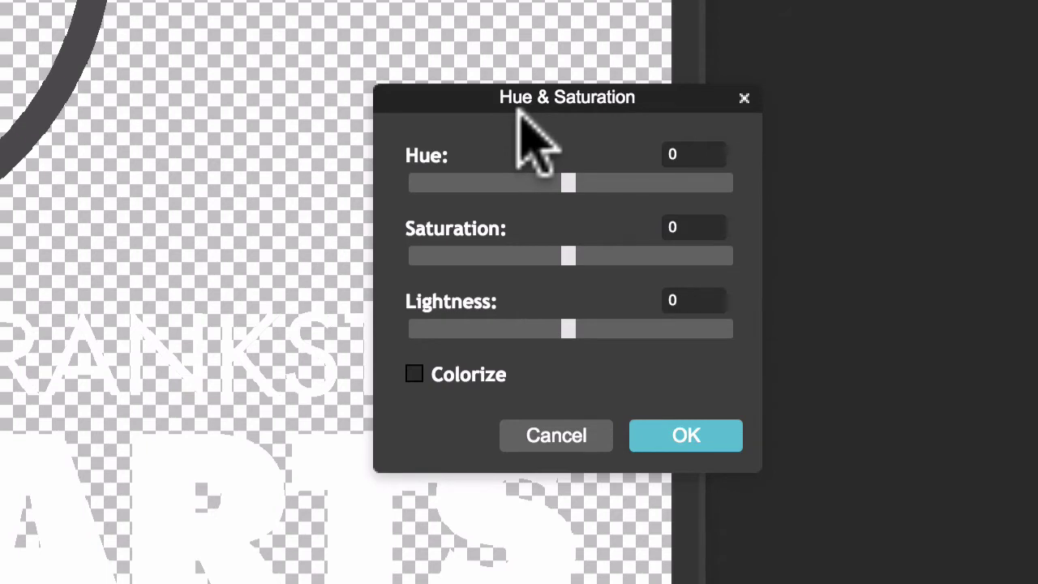
{"action": "left_click", "coordinate": [670, 154]}
{"action": "type", "text": "100"}
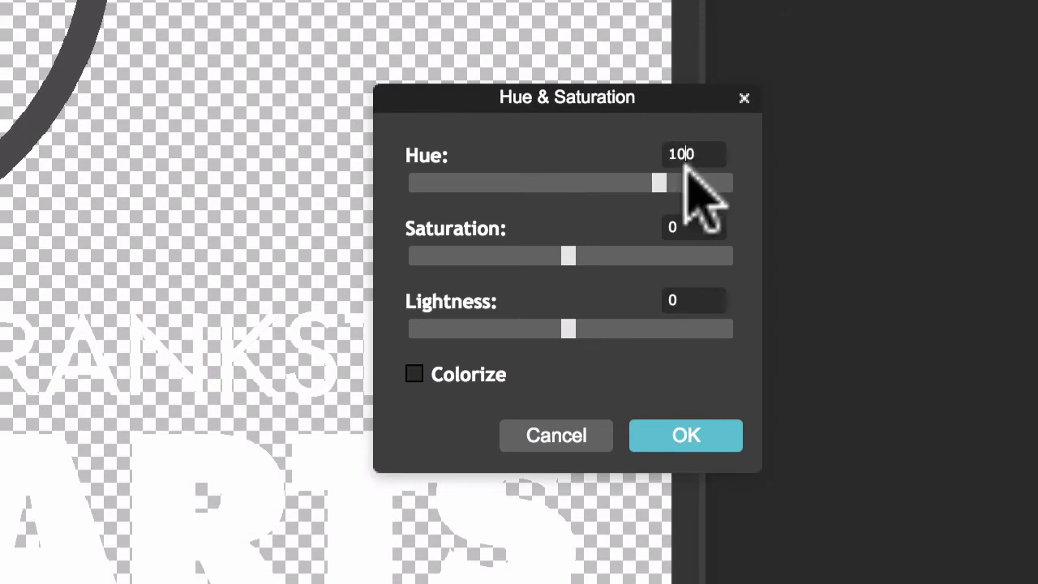
{"action": "left_click", "coordinate": [671, 226]}
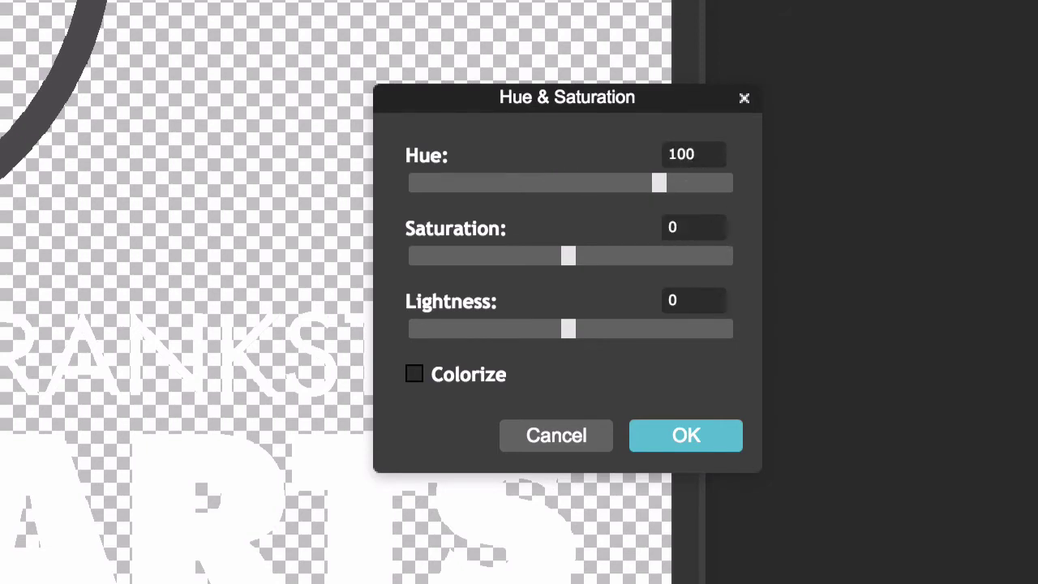
{"action": "type", "text": "100"}
{"action": "left_click", "coordinate": [686, 298]}
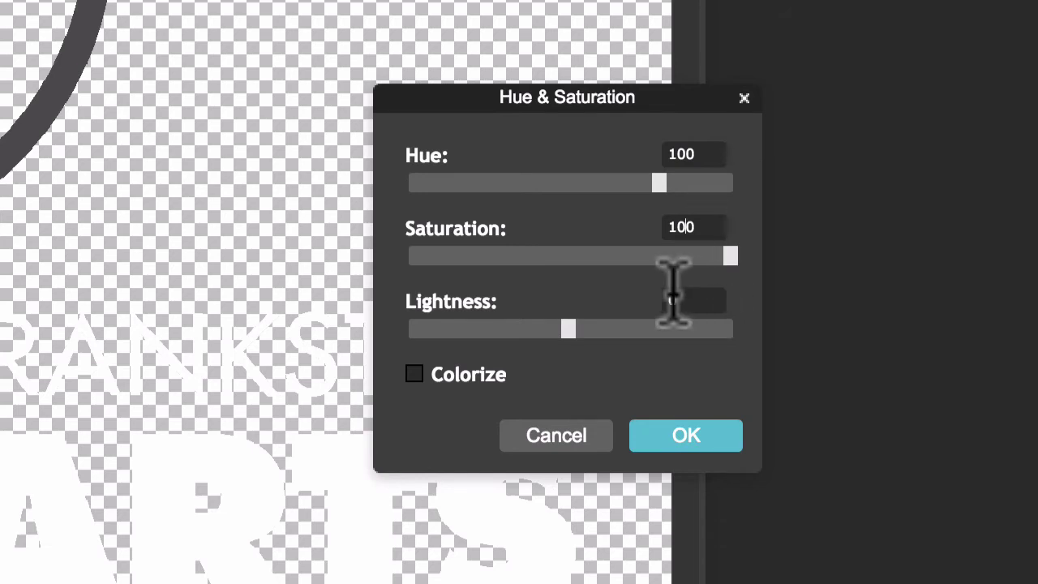
{"action": "type", "text": "100"}
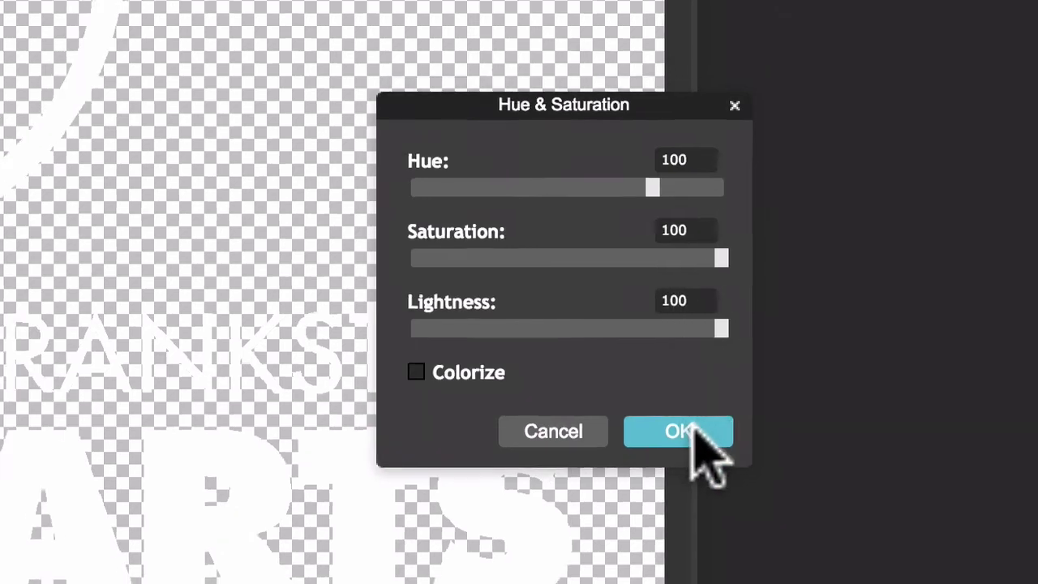
{"action": "left_click", "coordinate": [700, 428]}
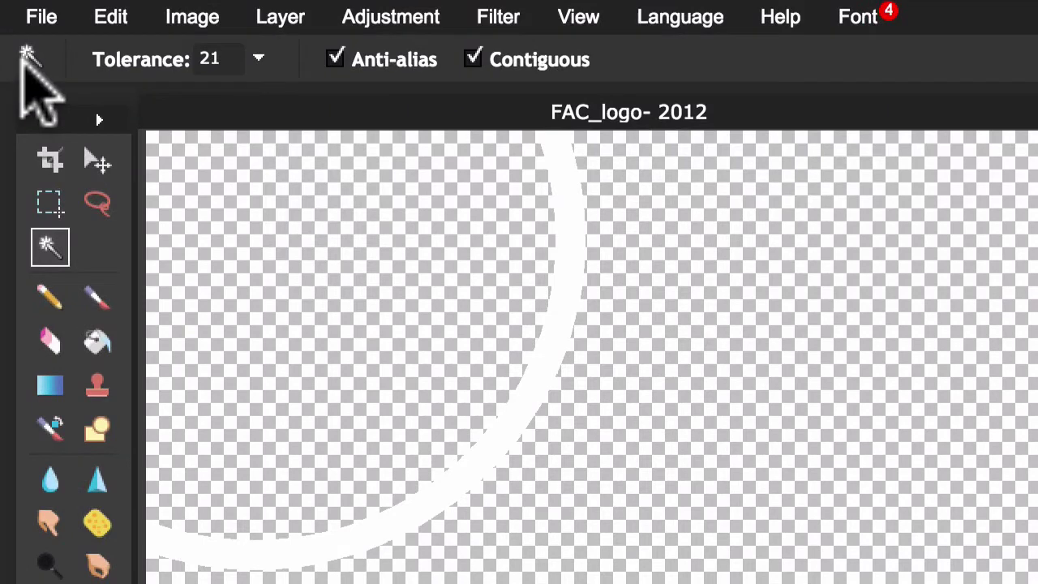
- Save the image as FAC-watermark in PNG format to the Downloads folder
{"action": "left_click", "coordinate": [39, 18]}
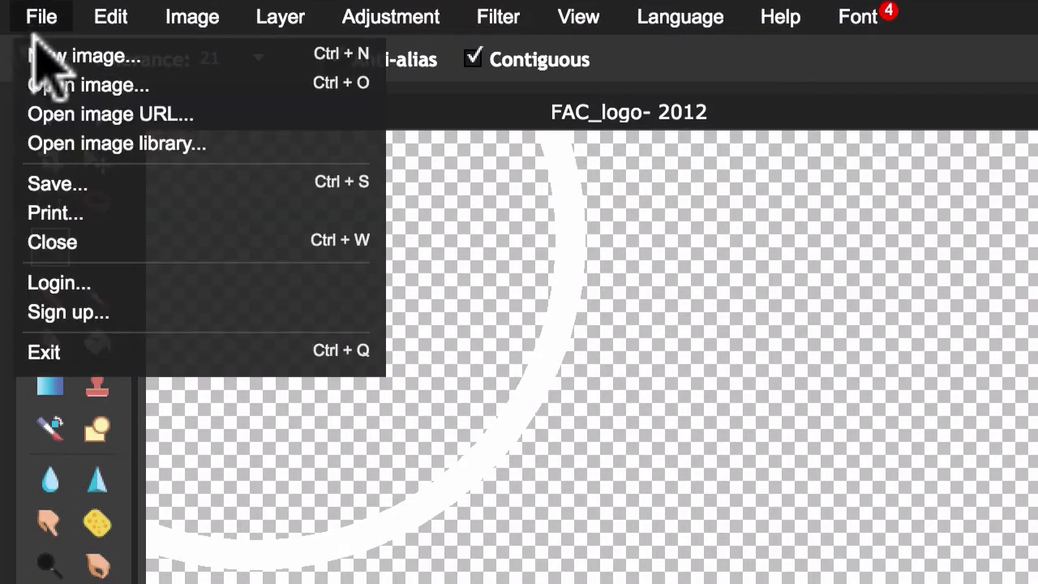
{"action": "left_click", "coordinate": [24, 180]}
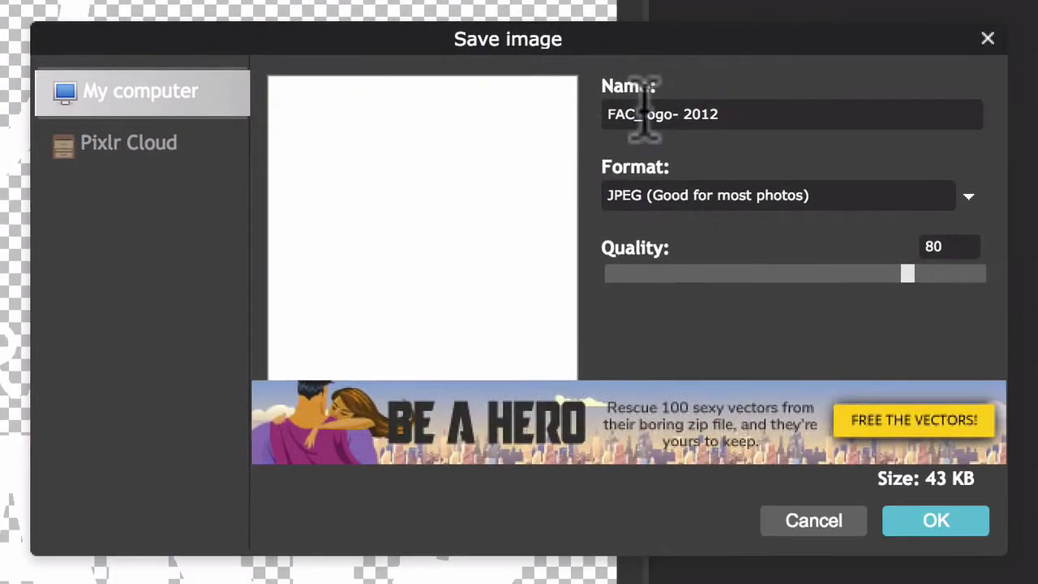
{"action": "triple_click", "coordinate": [1030, 345]}
{"action": "type", "text": "FAC-watermark"}
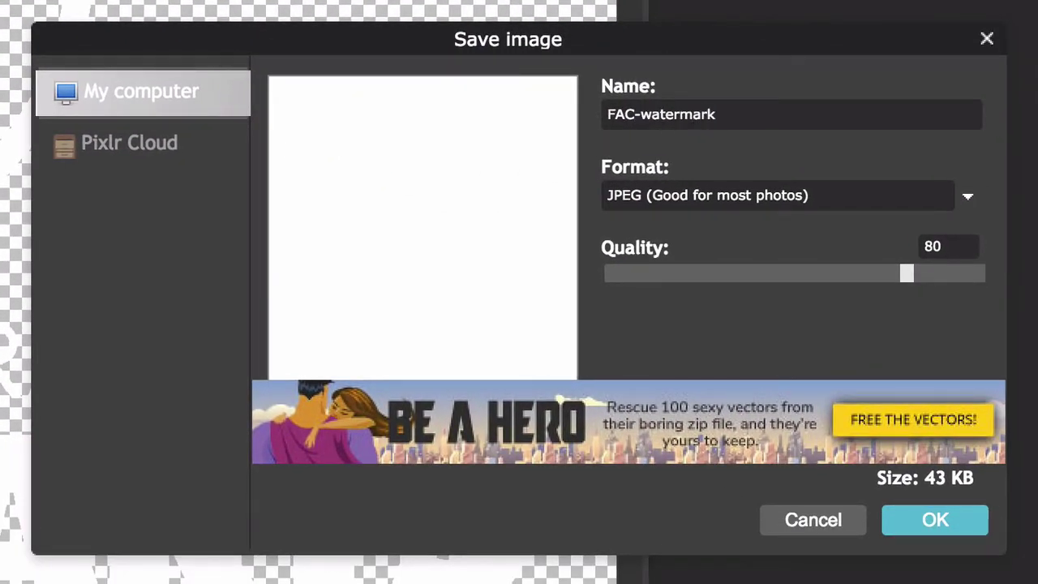
{"action": "left_click", "coordinate": [848, 203]}
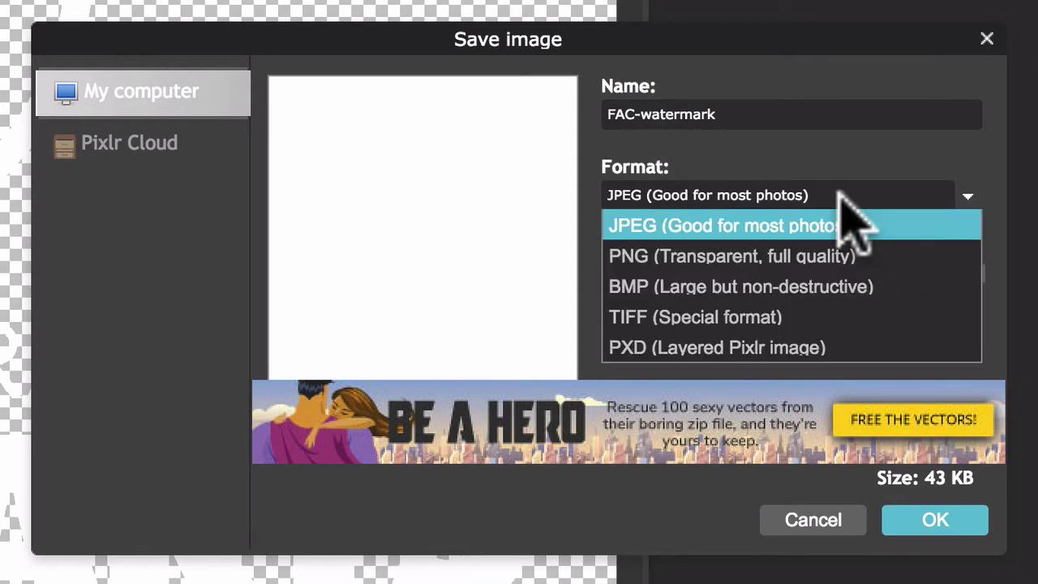
{"action": "left_click", "coordinate": [770, 258]}
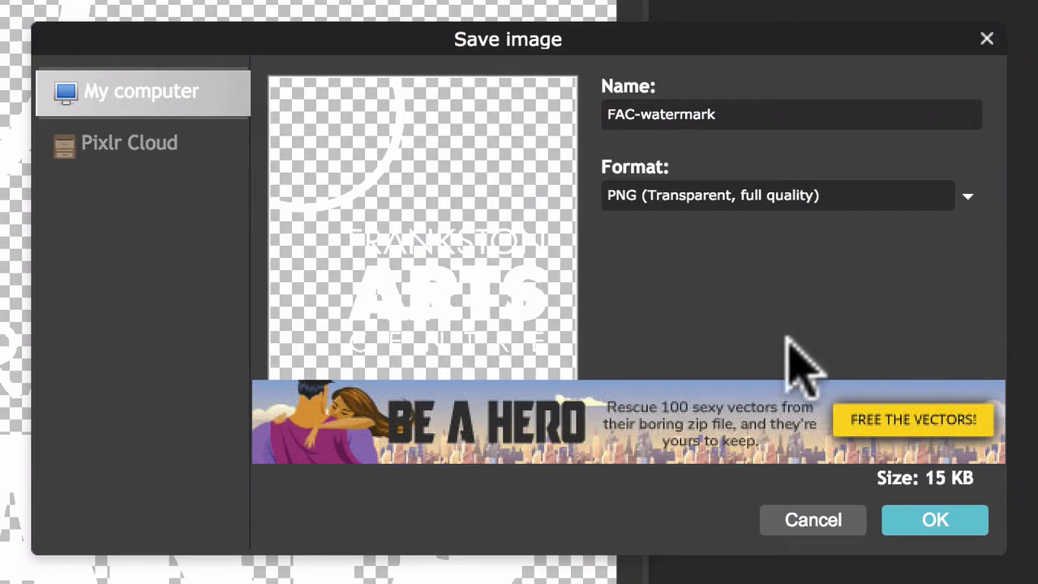
{"action": "left_click", "coordinate": [925, 519]}
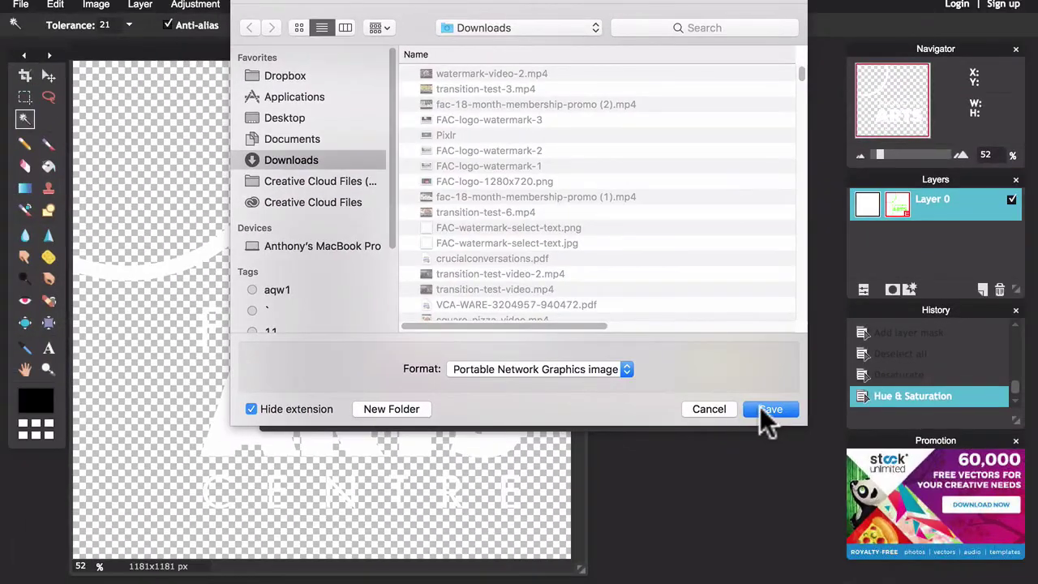
{"action": "left_click", "coordinate": [765, 406]}
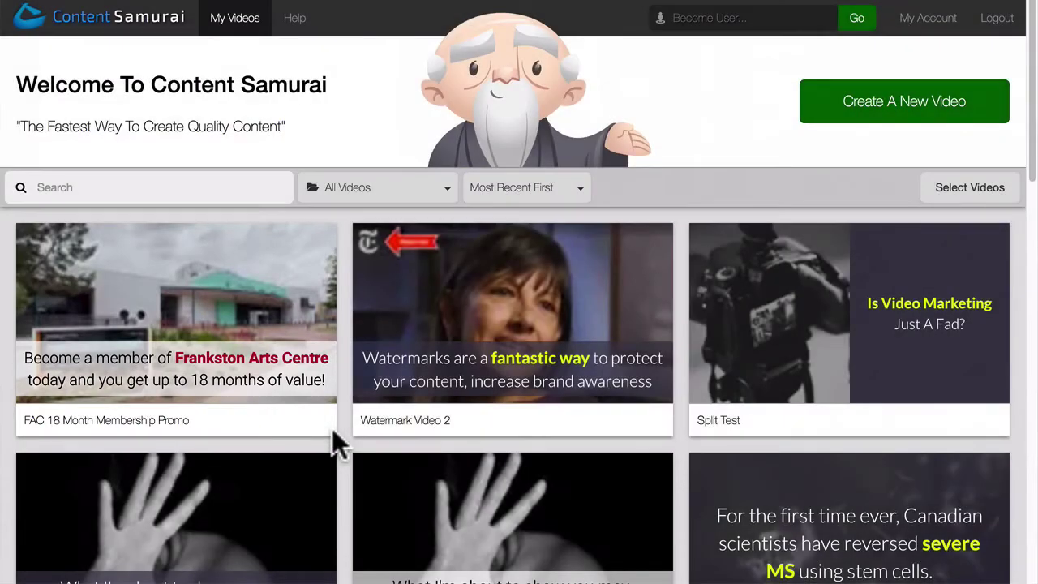
- Edit the FAC 18 Month Membership Promo video and start a new watermark from the Preview's Watermark tab
{"action": "mouse_move", "coordinate": [231, 427]}
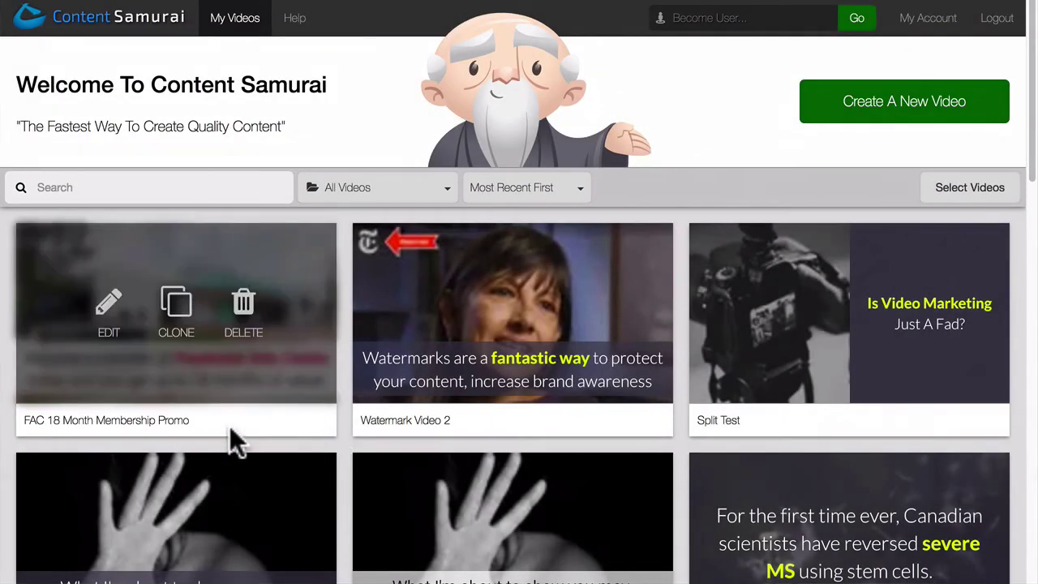
{"action": "left_click", "coordinate": [113, 325]}
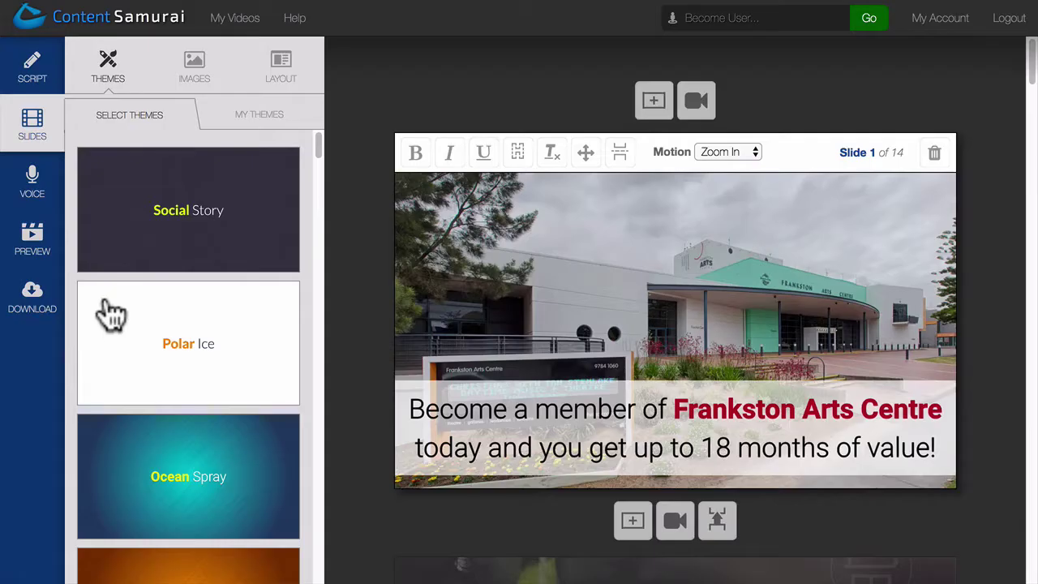
{"action": "left_click", "coordinate": [40, 261]}
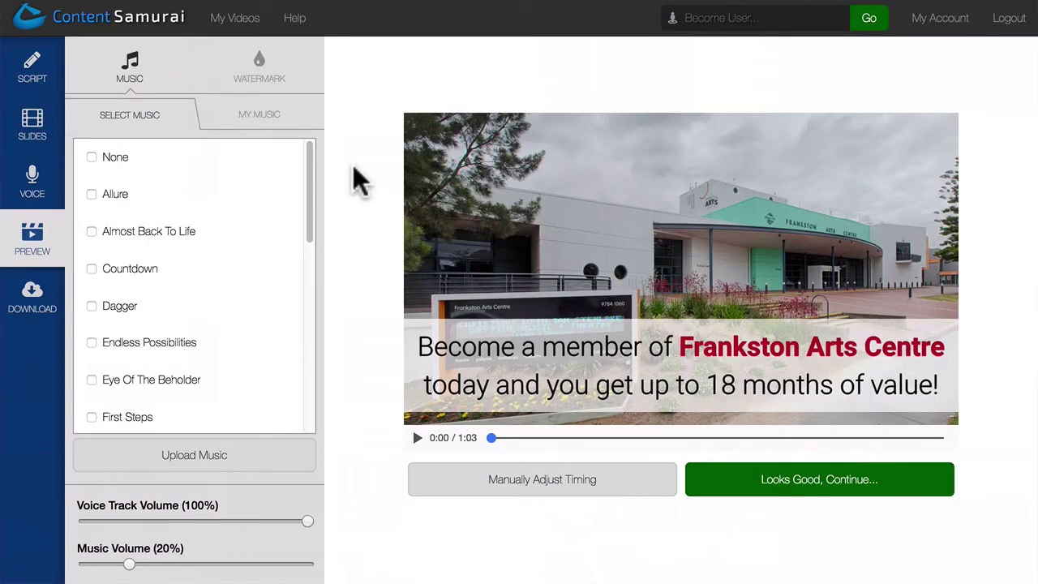
{"action": "left_click", "coordinate": [262, 88]}
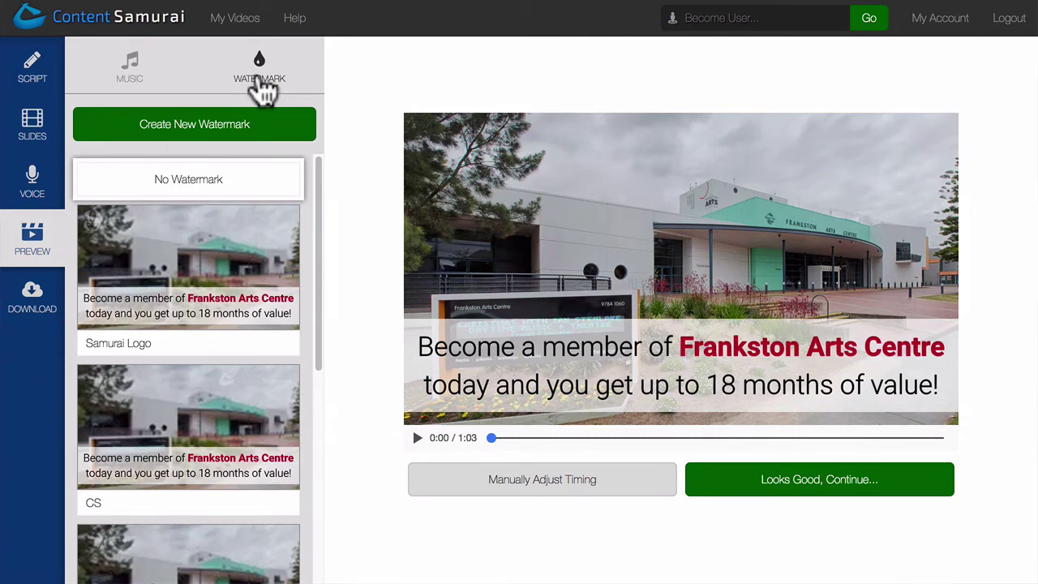
{"action": "left_click", "coordinate": [231, 136]}
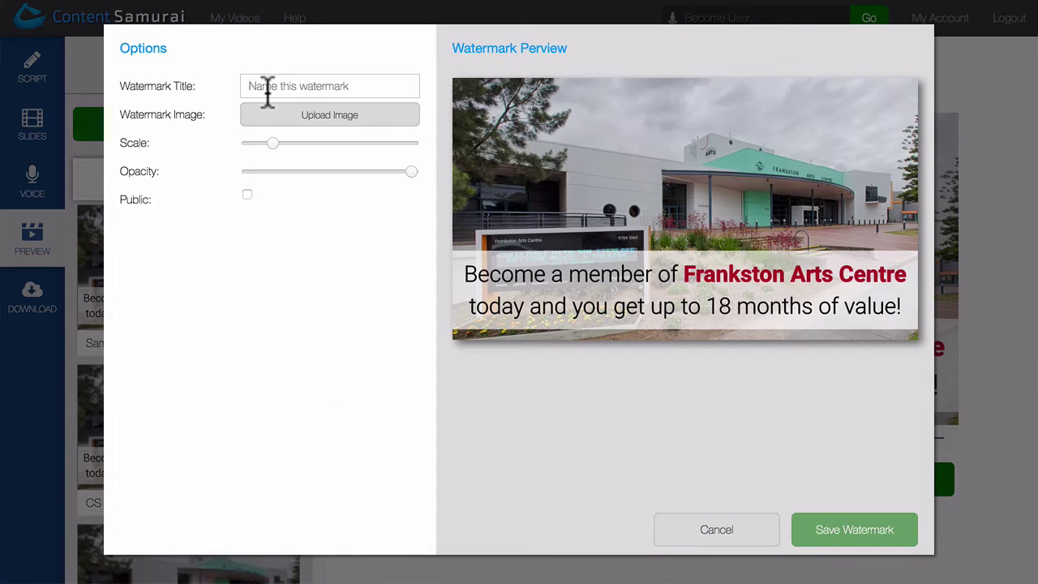
- Title the watermark FAC and upload FAC-Watermark.png from Downloads as its image
{"action": "left_click", "coordinate": [268, 89]}
{"action": "type", "text": "FAC"}
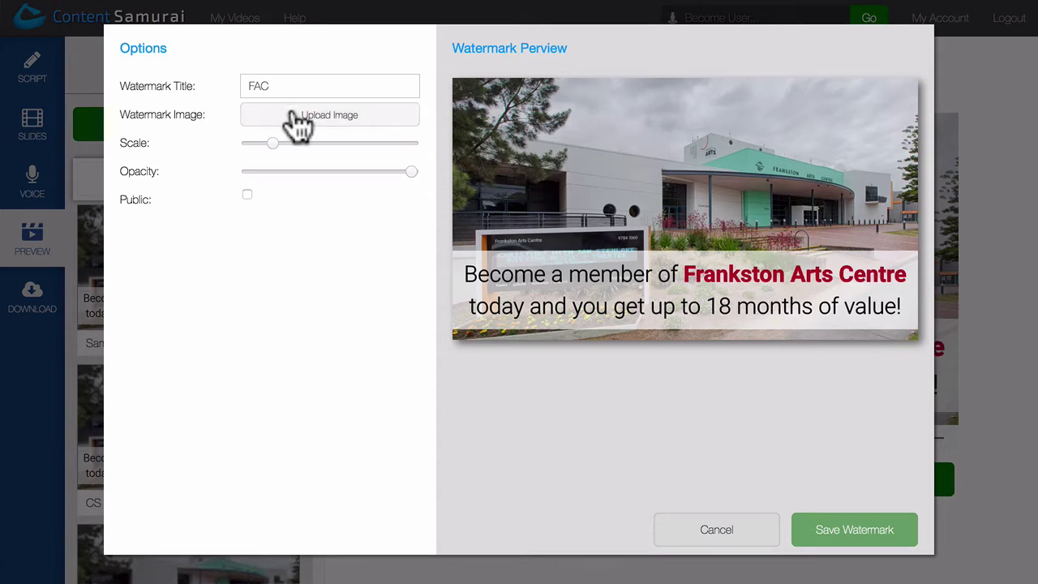
{"action": "left_click", "coordinate": [292, 115]}
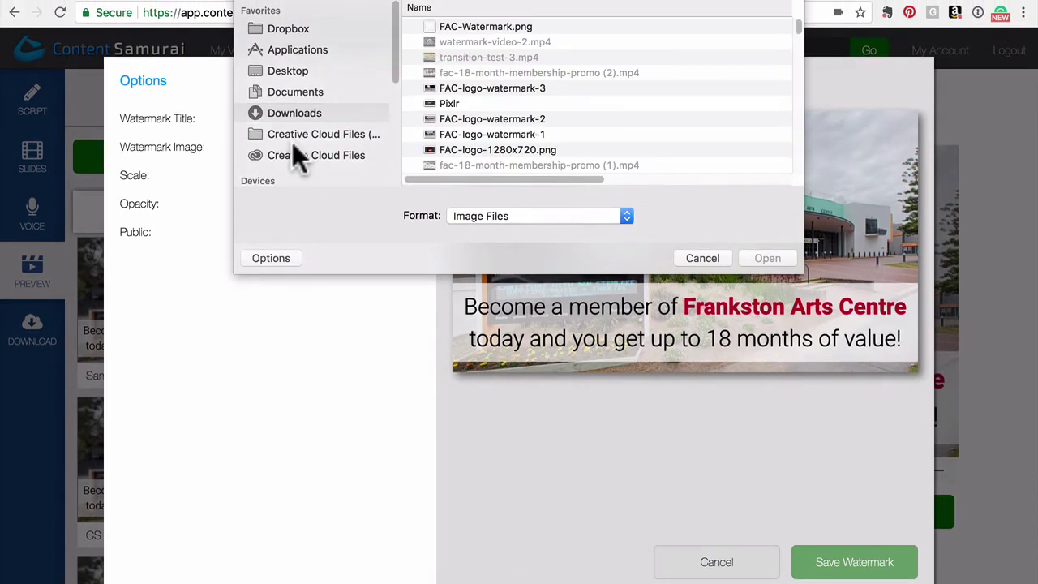
{"action": "left_click", "coordinate": [458, 25]}
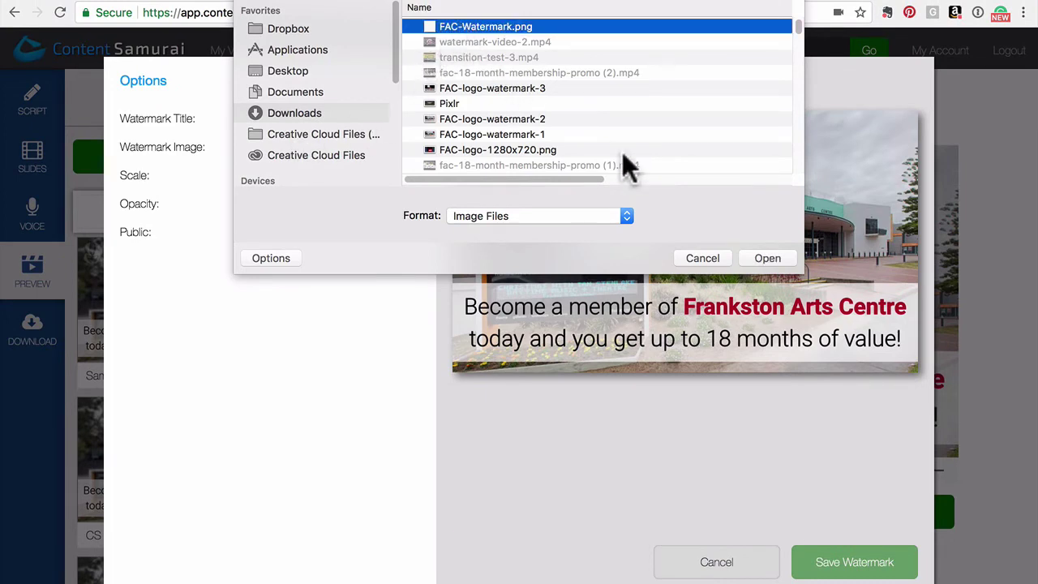
{"action": "left_click", "coordinate": [767, 258]}
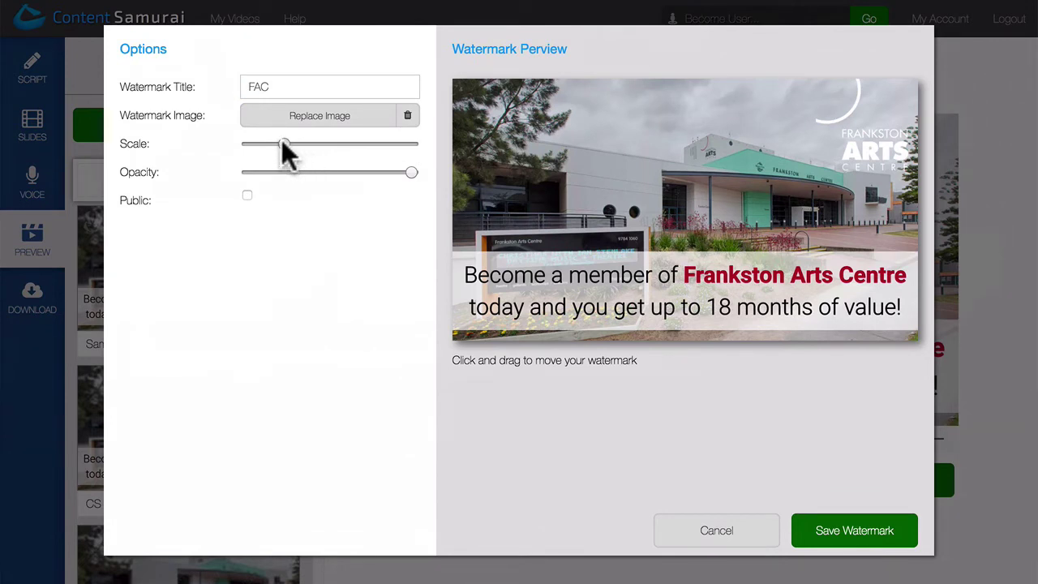
- Shrink and fade the logo, place it top-left, save the watermark and play the preview
{"action": "left_click_drag", "start_coordinate": [282, 140], "coordinate": [276, 141]}
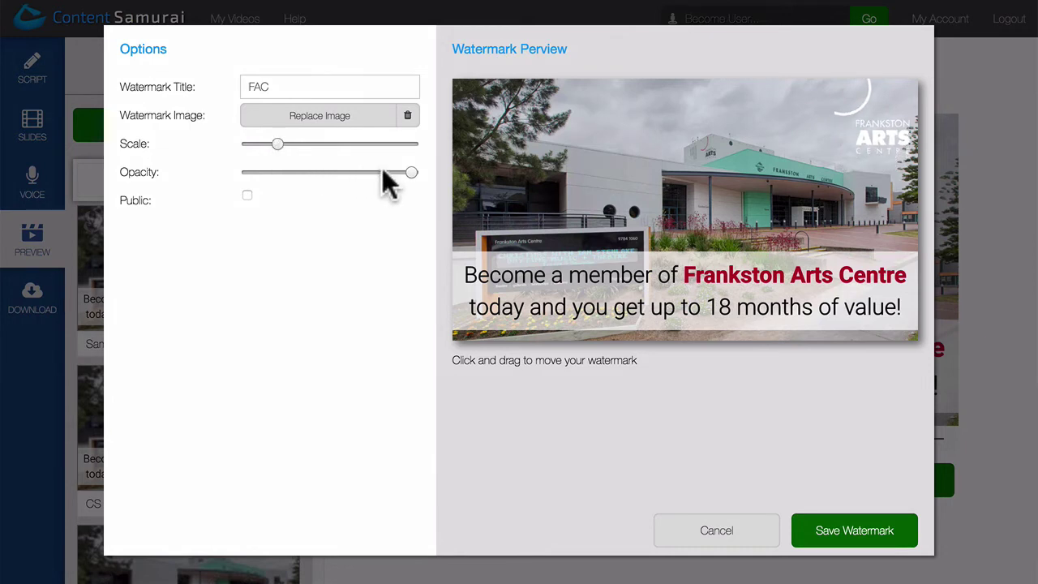
{"action": "left_click_drag", "start_coordinate": [411, 172], "coordinate": [349, 179]}
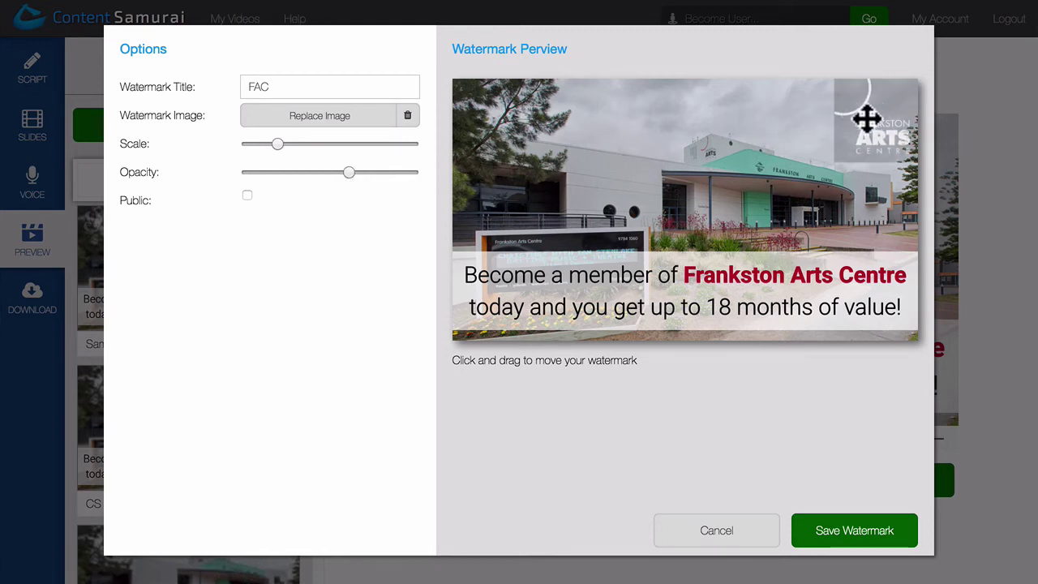
{"action": "left_click_drag", "start_coordinate": [865, 116], "coordinate": [488, 109]}
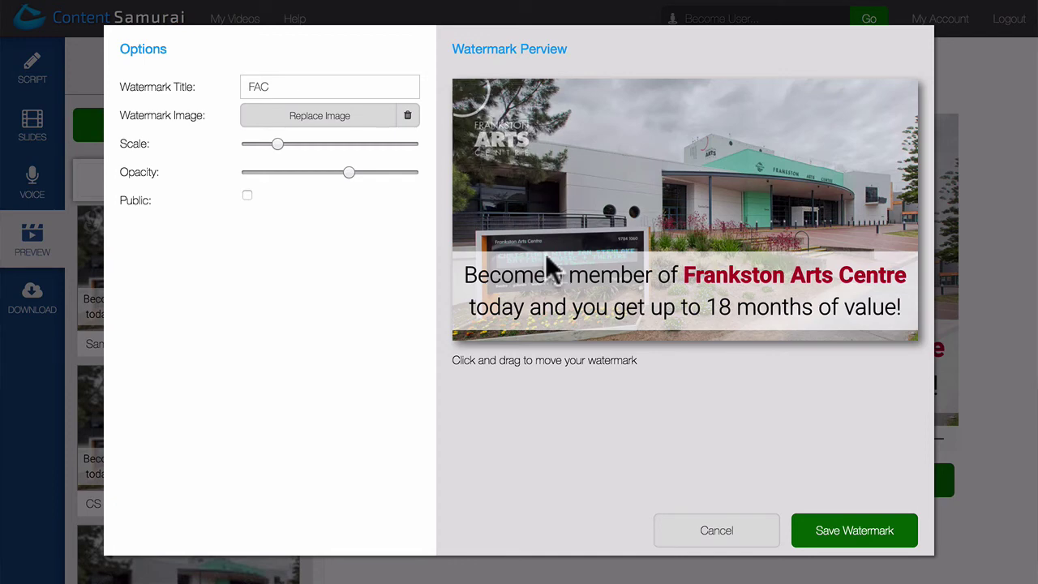
{"action": "left_click", "coordinate": [850, 532]}
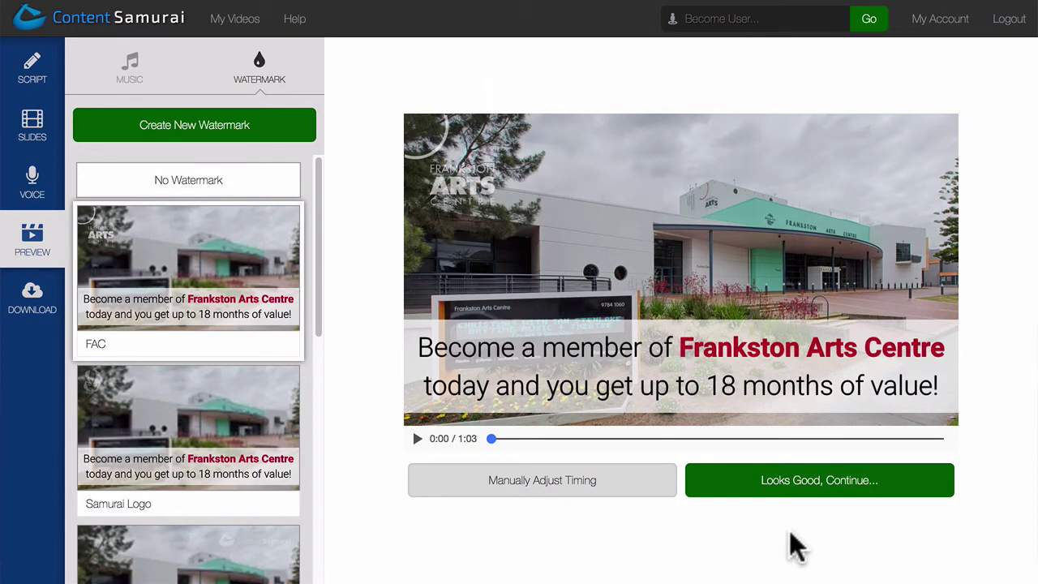
{"action": "left_click", "coordinate": [417, 438]}
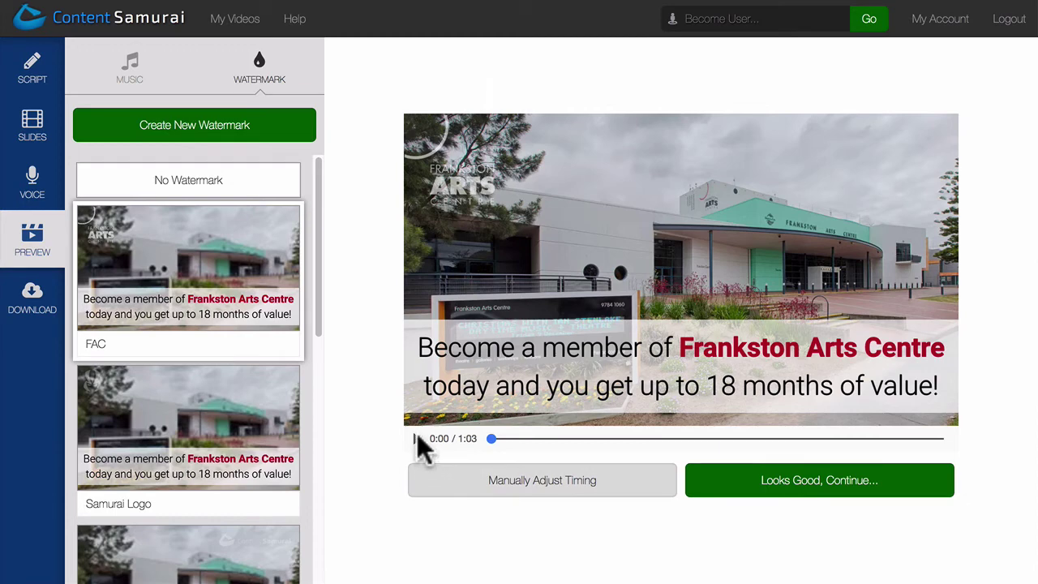